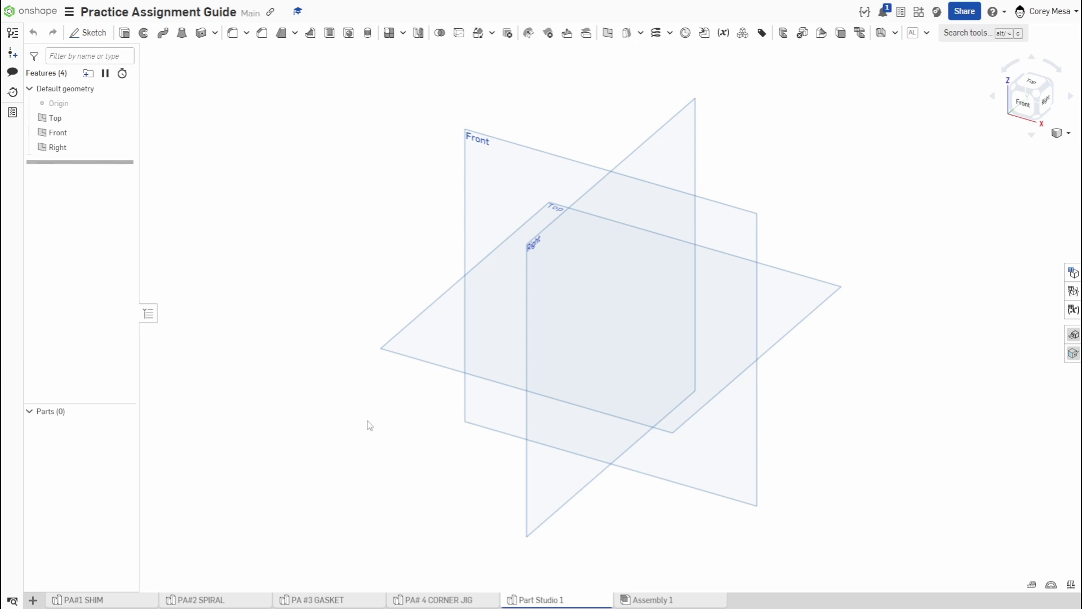
Switch from Onshape to the practice packet PDF with the PA#5 drawing.
key("ctrl+Tab")
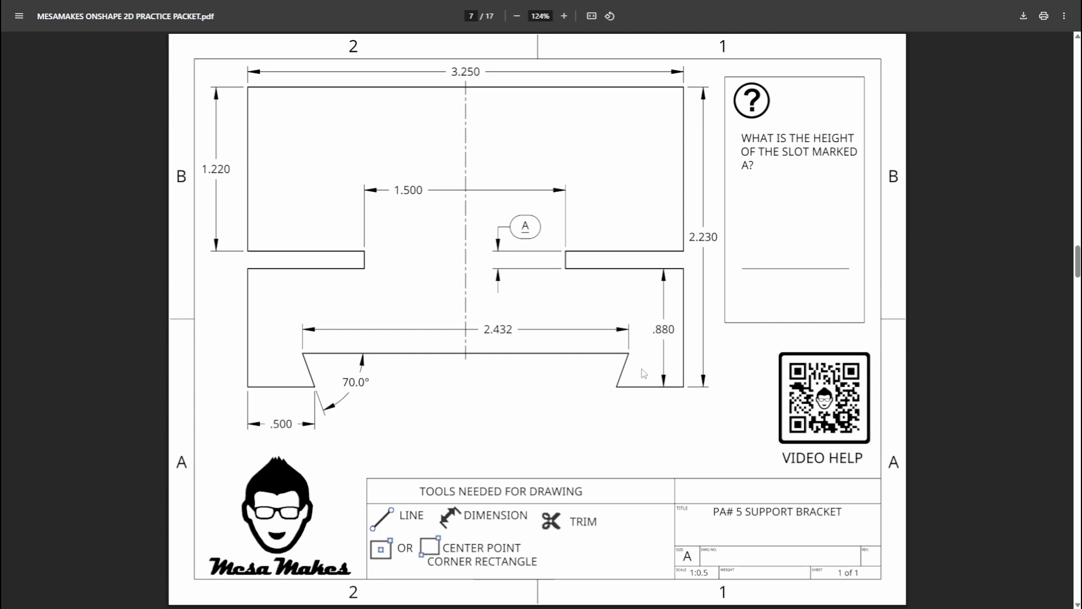
After studying the PA#5 support bracket on page 7, return to Onshape's Part Studio.
key("alt+Tab")
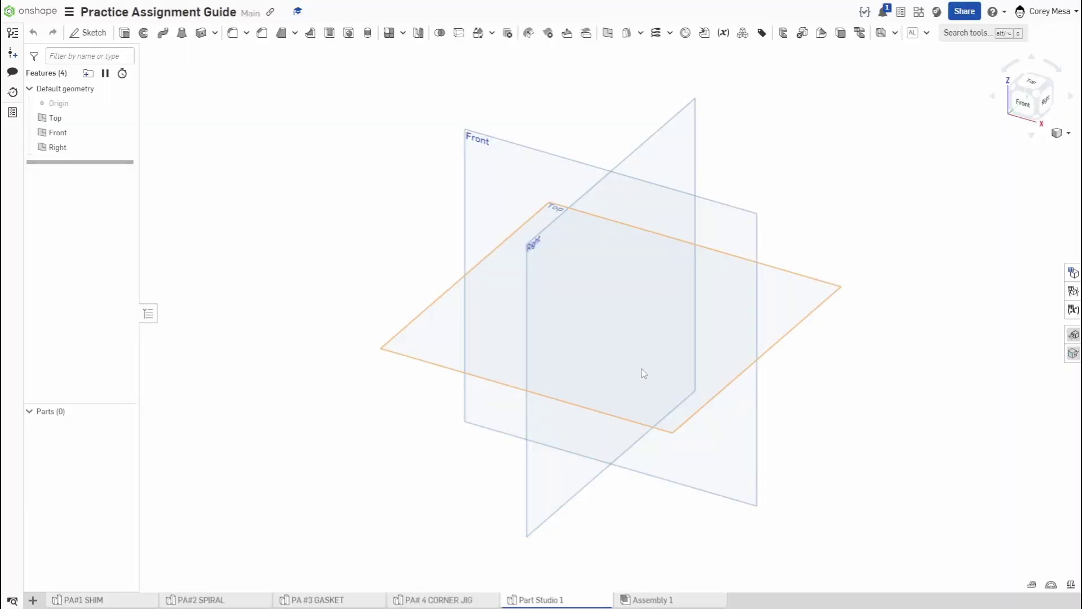
Start a sketch on the Top plane, view it face-on, and hide the default planes.
scroll(710, 270, "up", 2)
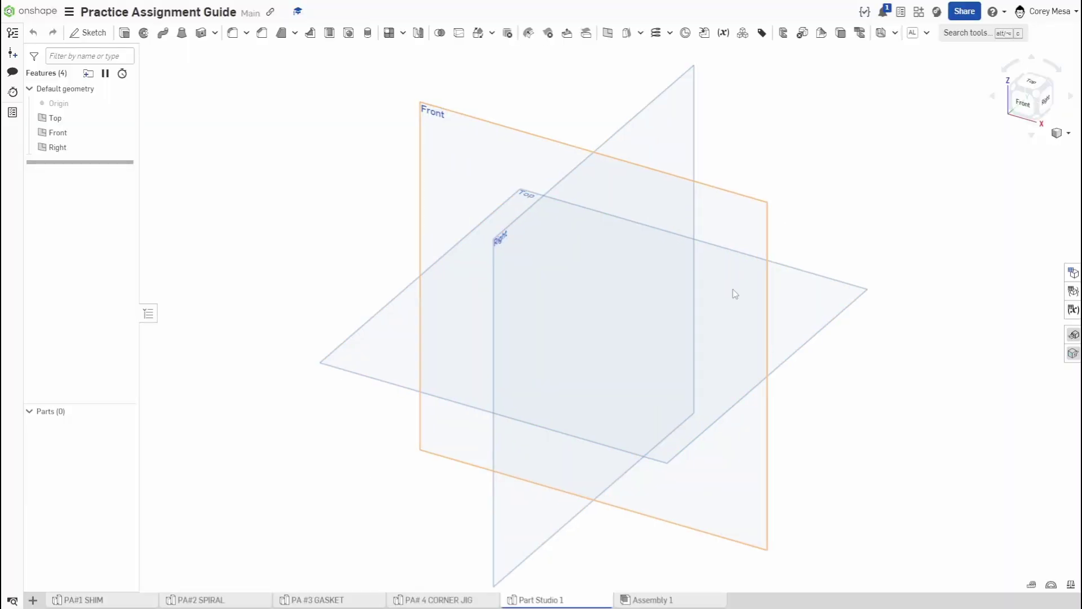
left_click(796, 319)
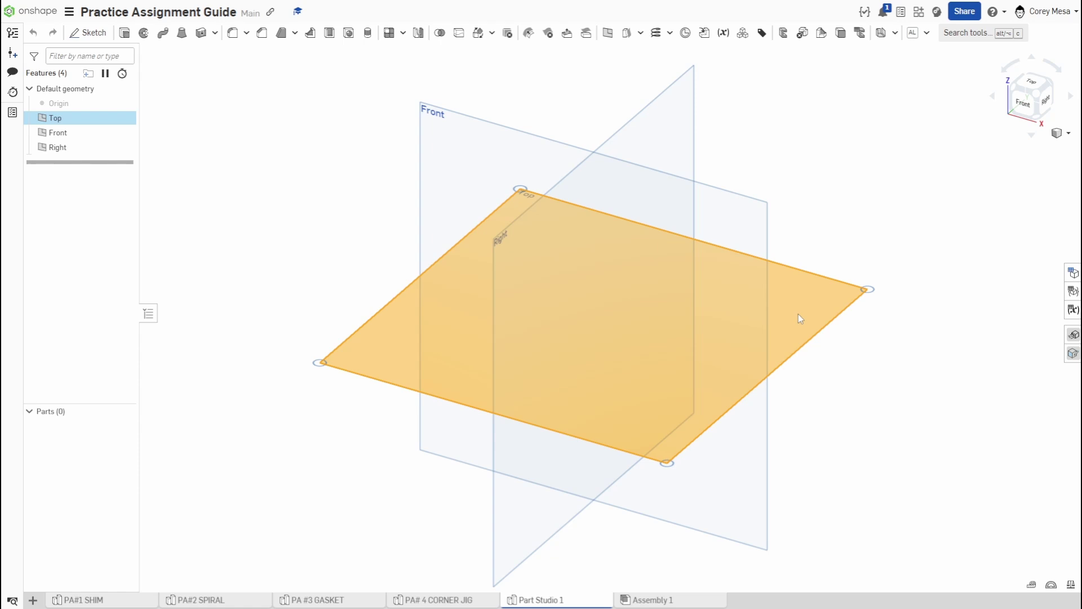
key("shift+s")
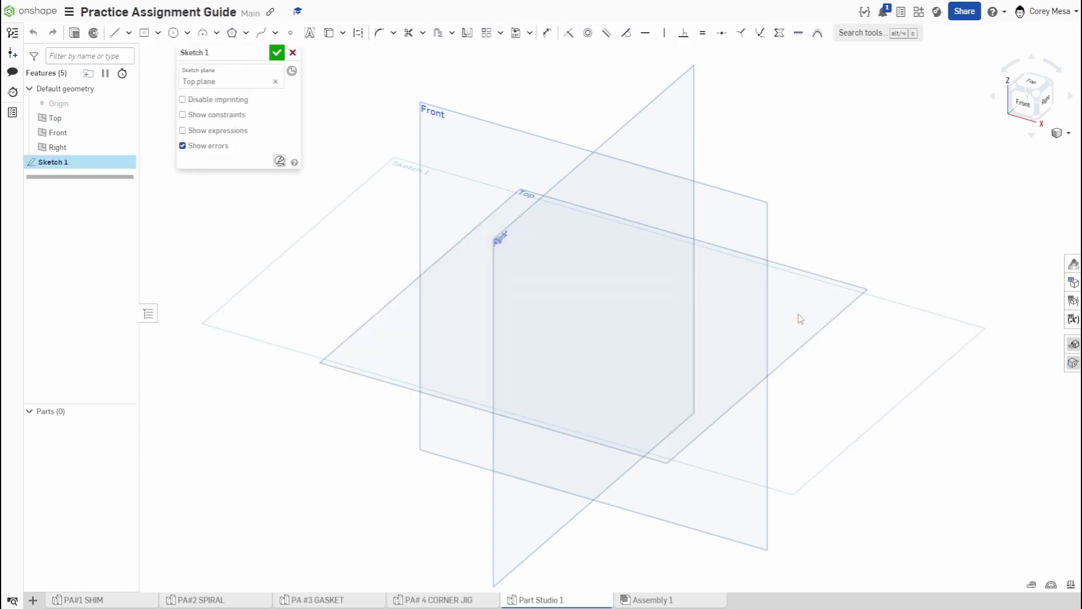
key("n")
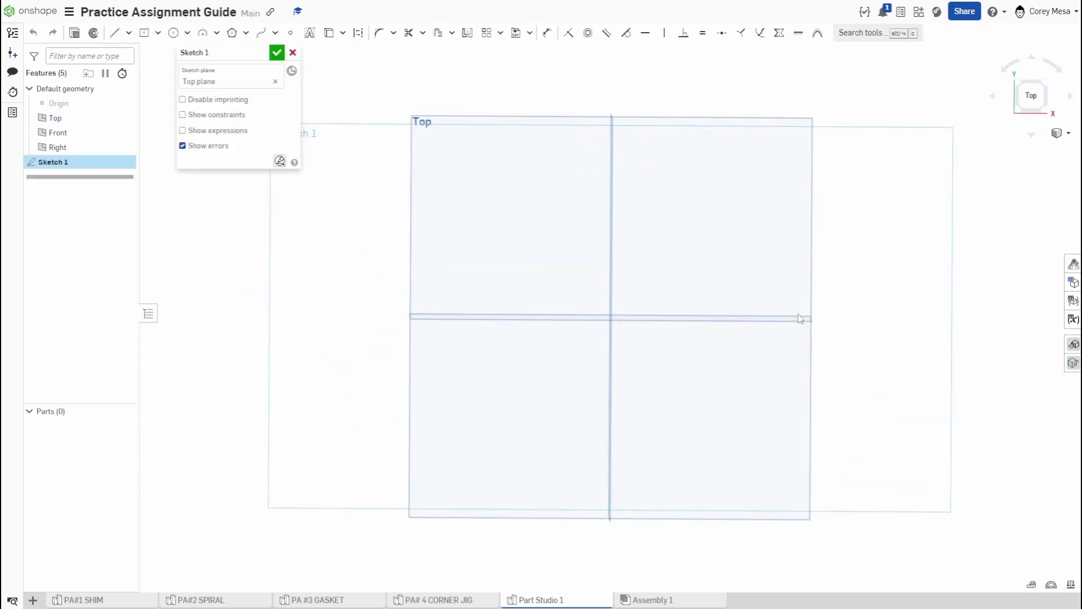
key("p")
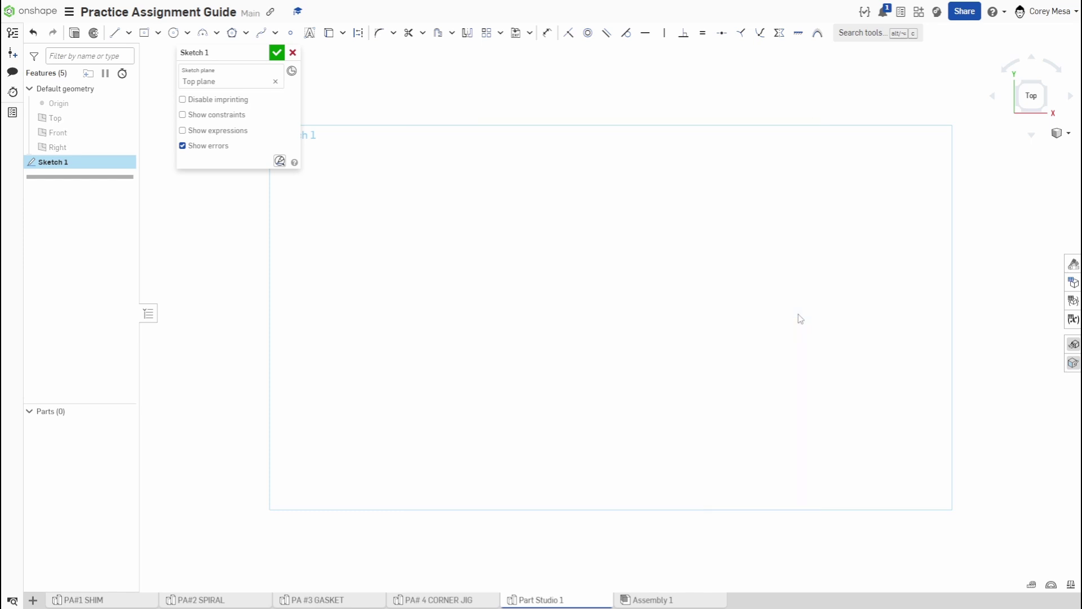
Make the origin visible in the sketch.
left_click(125, 104)
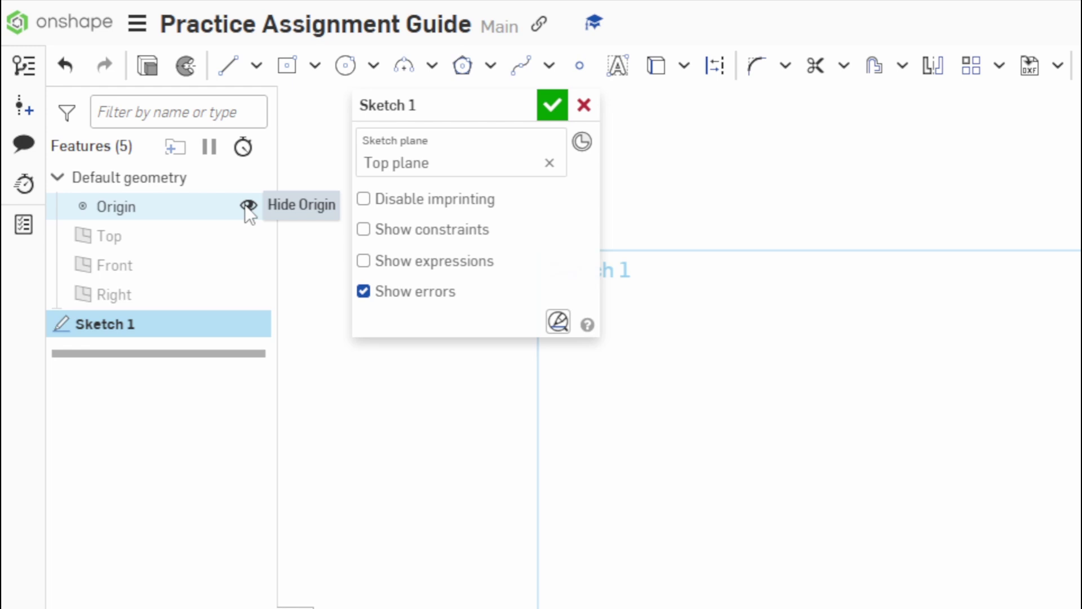
left_click(247, 206)
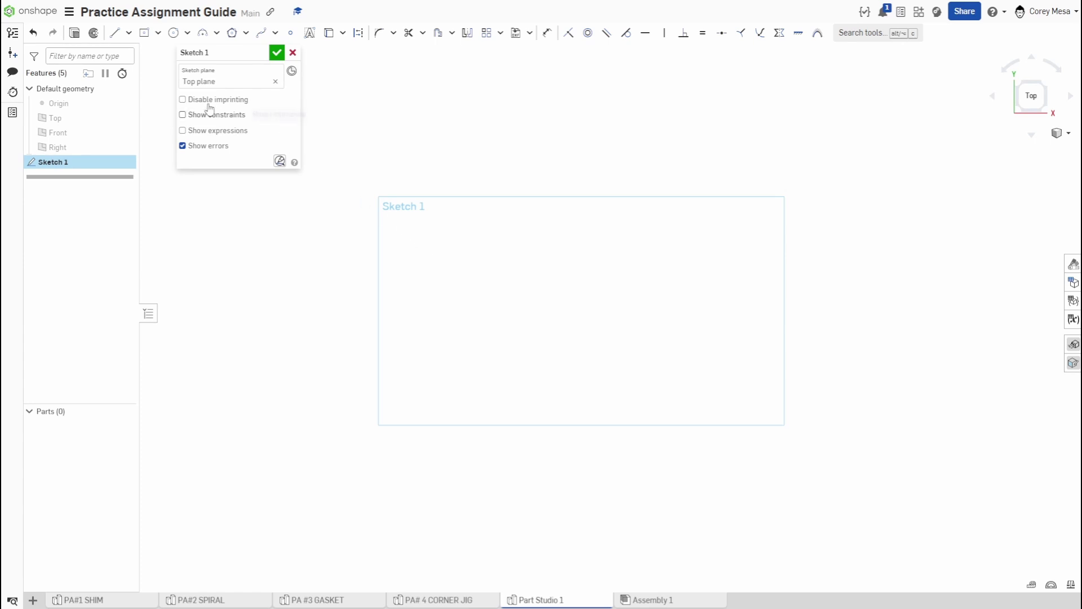
left_click(124, 104)
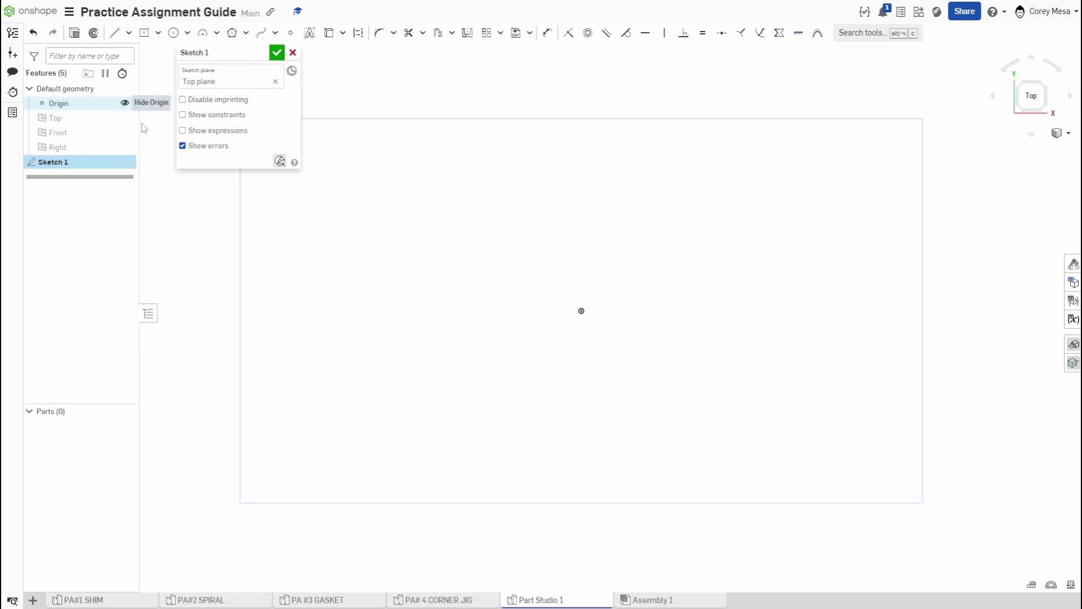
Draw a vertical construction midpoint line centred on the origin as the centerline.
middle_click_drag(590, 334, 623, 413)
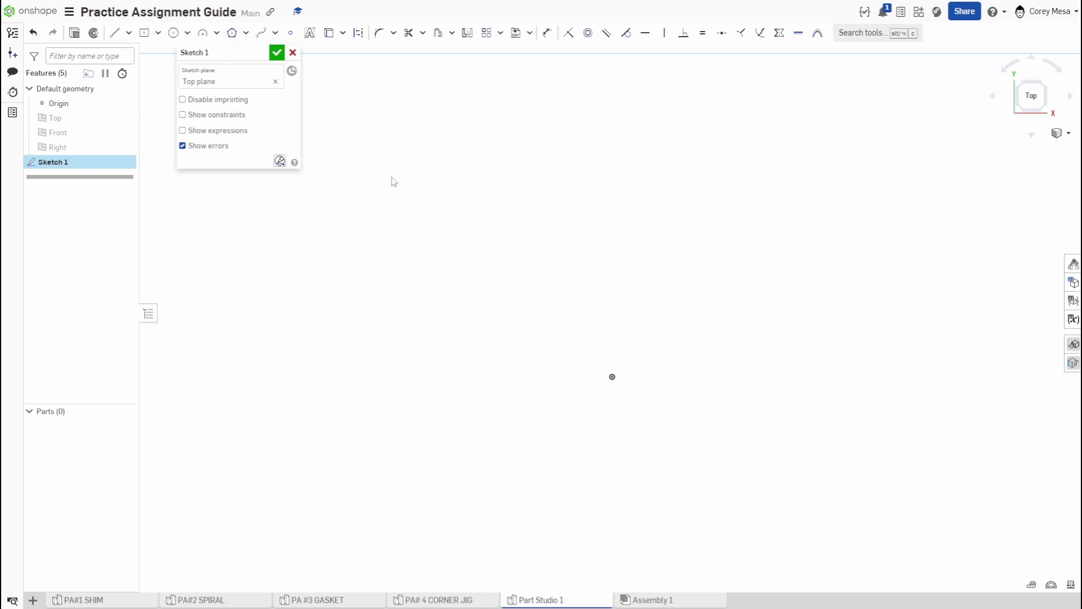
left_click(129, 34)
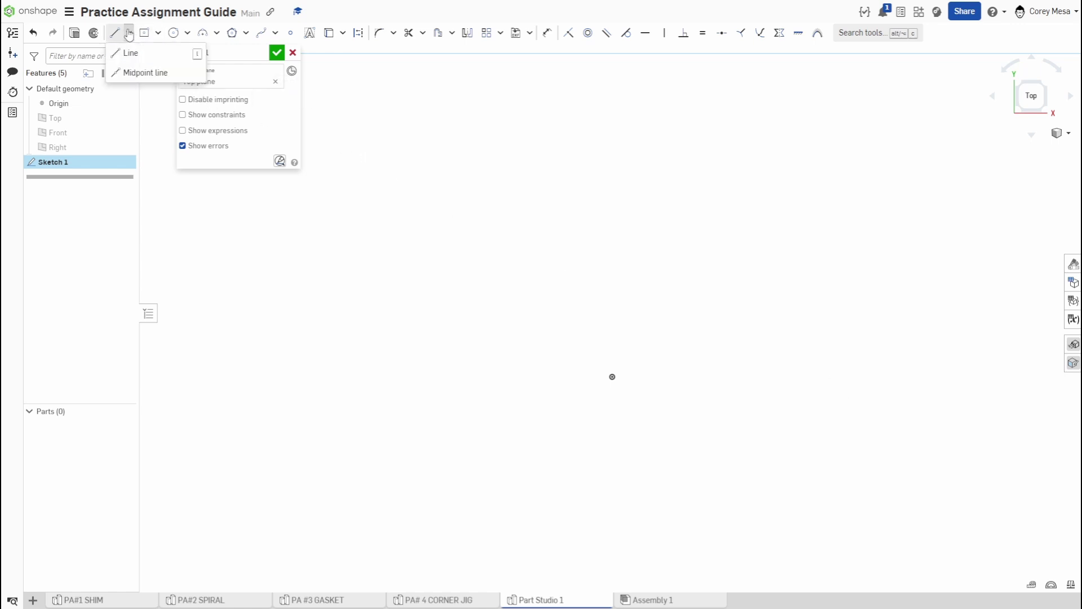
left_click(137, 72)
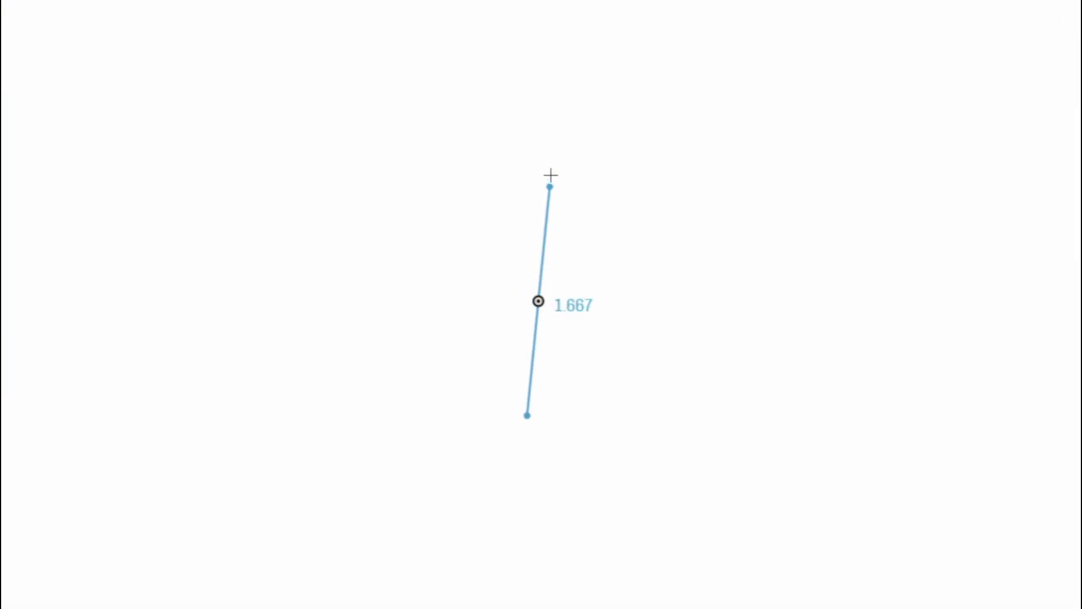
scroll(534, 79, "down", 3)
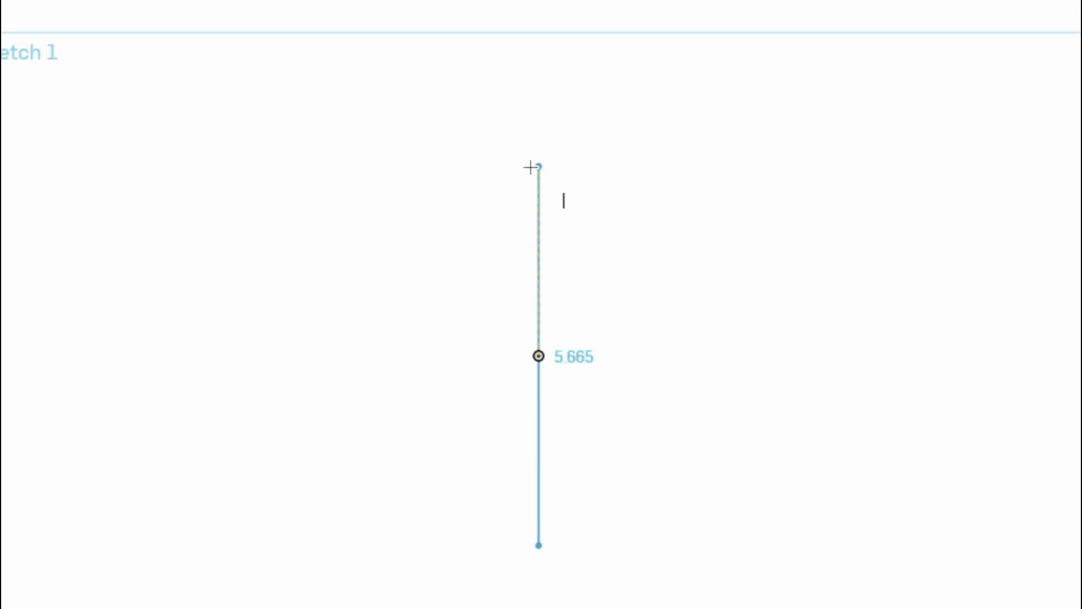
key("q")
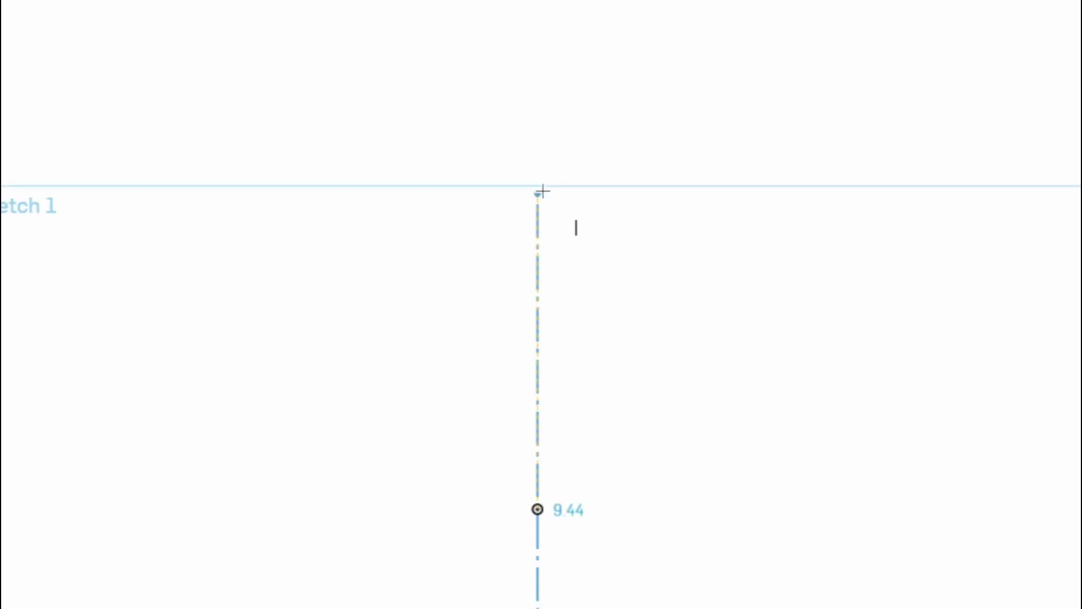
left_click(542, 302)
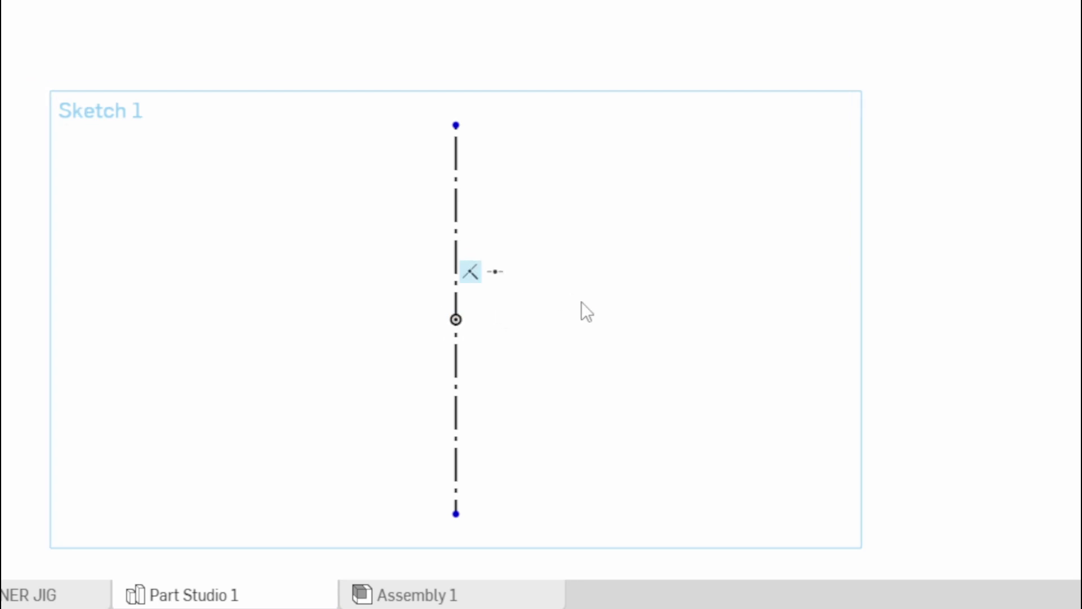
middle_click_drag(540, 391, 542, 234)
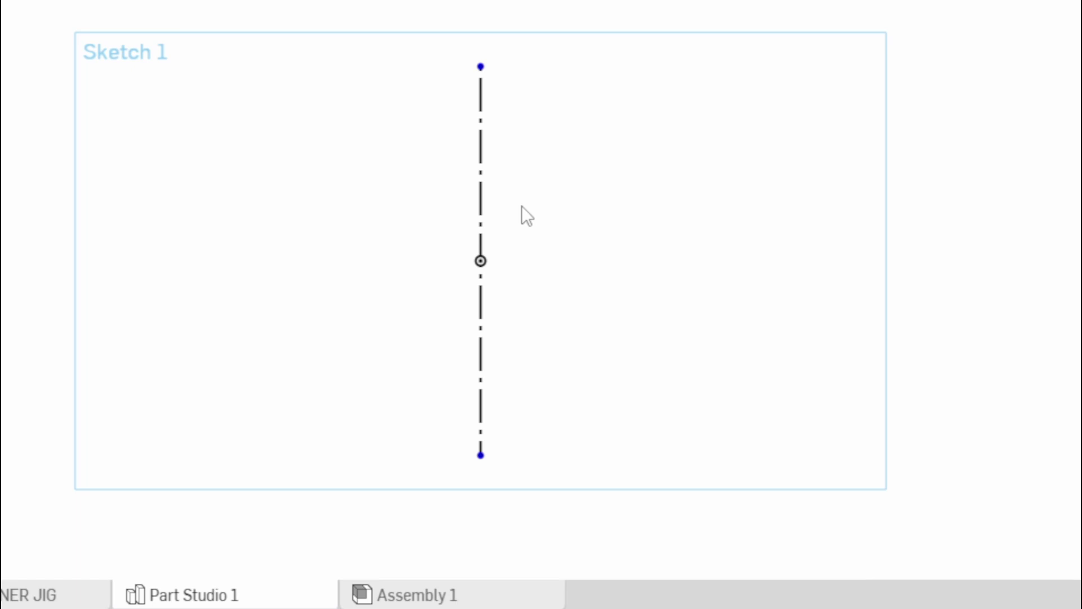
scroll(712, 432, "up", 5)
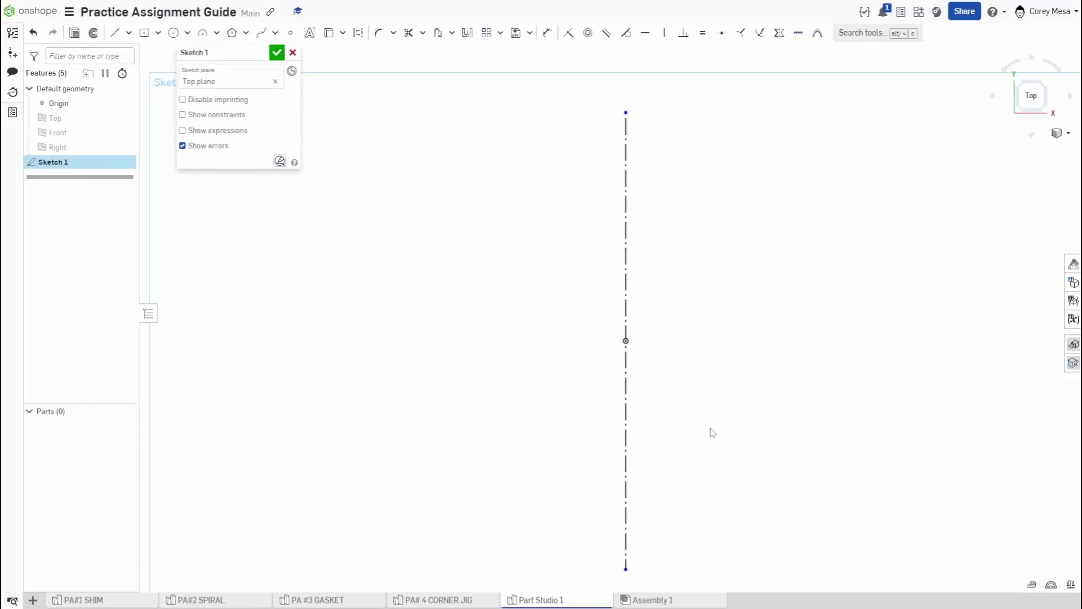
scroll(711, 428, "up", 1)
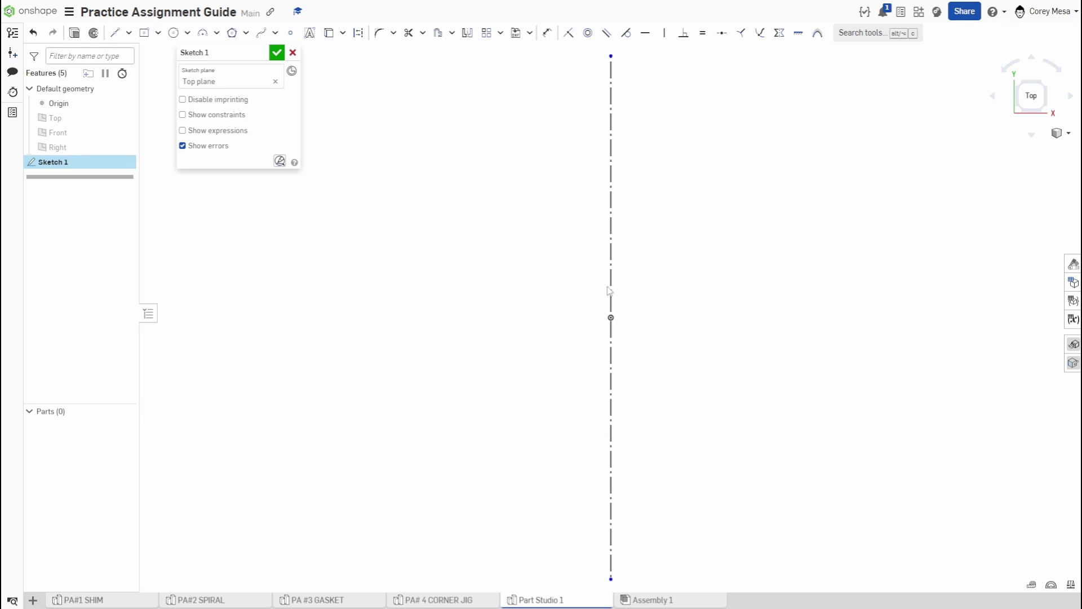
Draw a center rectangle on the centerline sized 3.25 wide by 1.22 tall.
key("g")
left_click(611, 176)
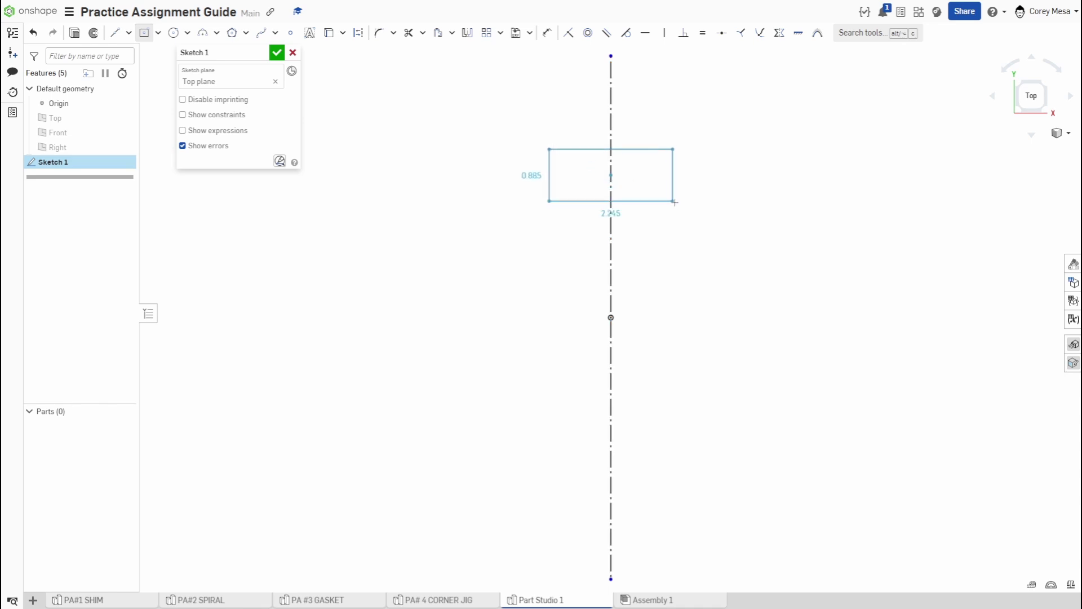
left_click(775, 243)
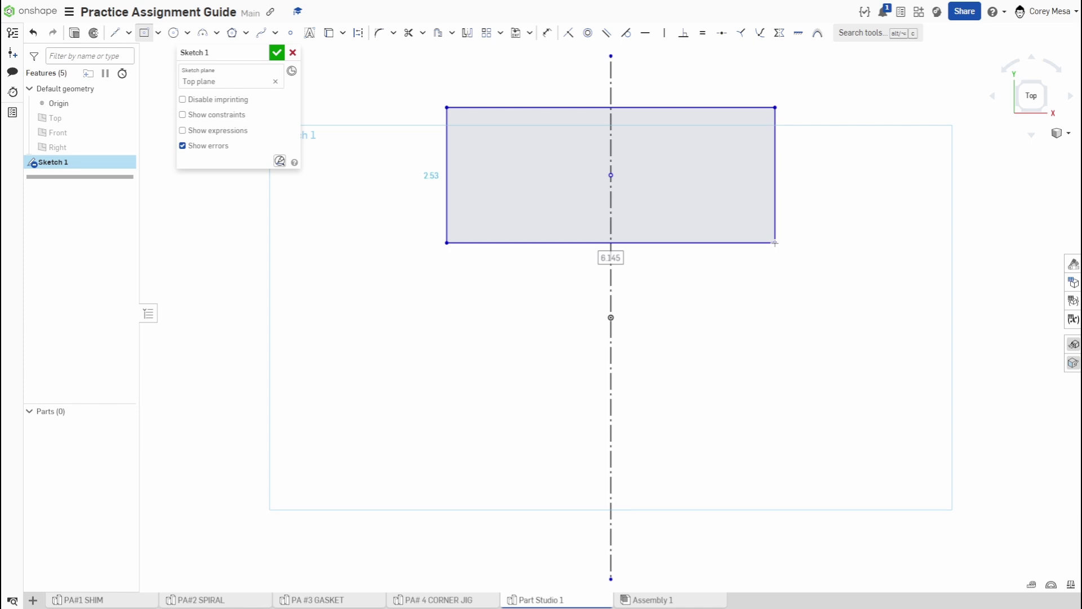
type("3.25")
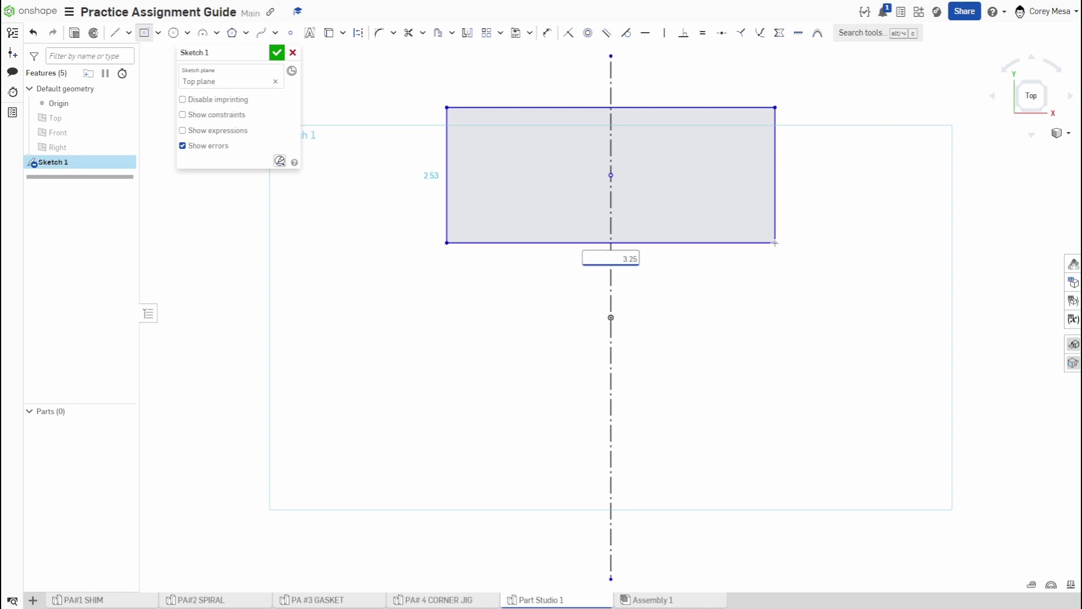
key("Return")
type("1.22")
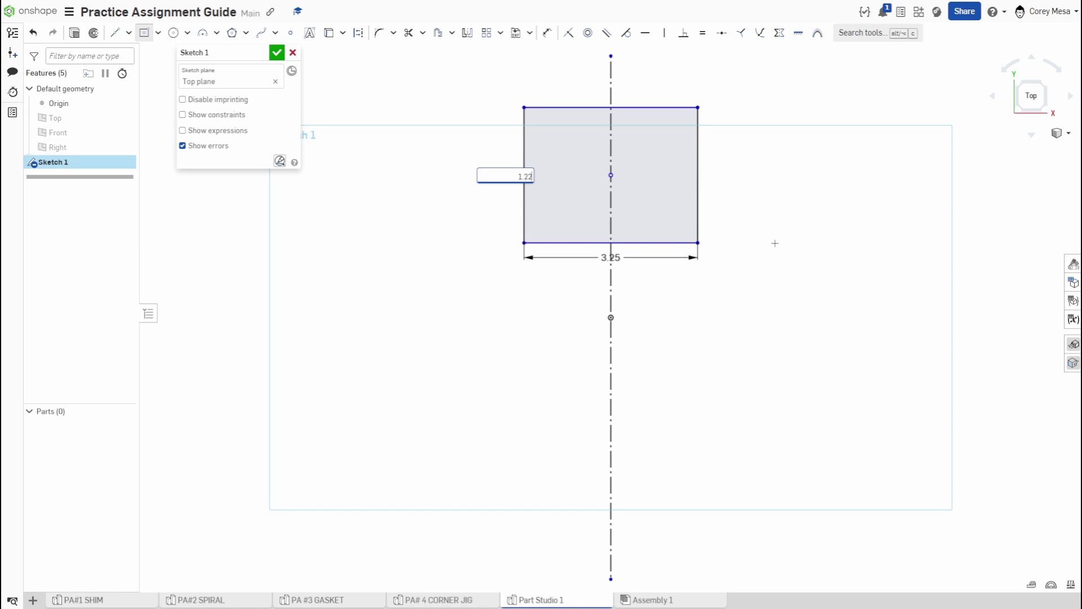
key("Return")
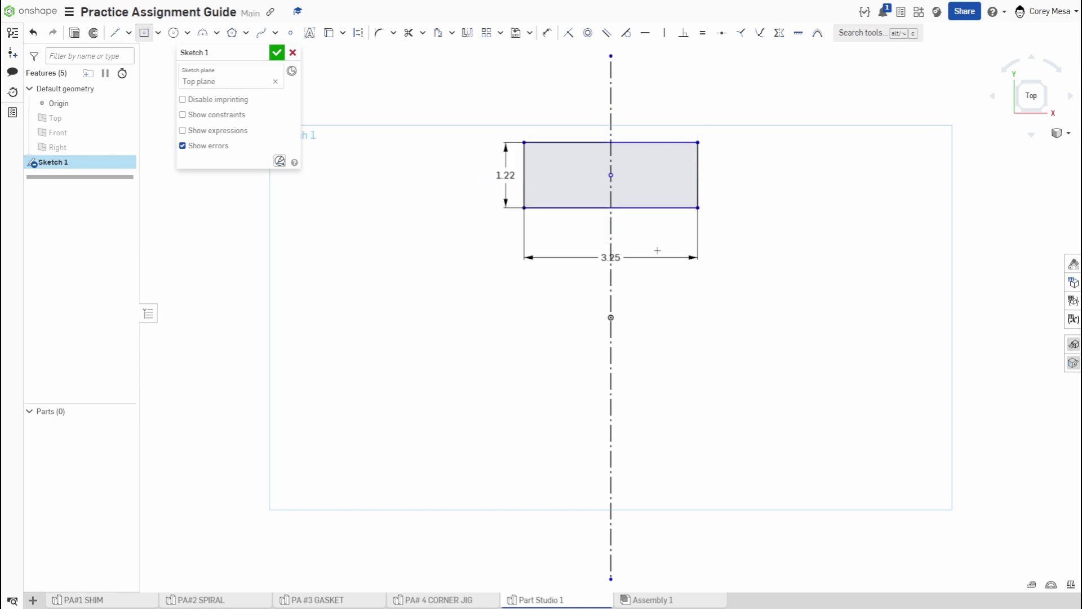
Place the 3.25 width dimension just above the top rectangle.
left_click_drag(610, 257, 618, 136)
scroll(583, 249, "up", 3)
scroll(701, 270, "down", 1)
middle_click_drag(701, 270, 657, 303)
scroll(658, 303, "up", 1)
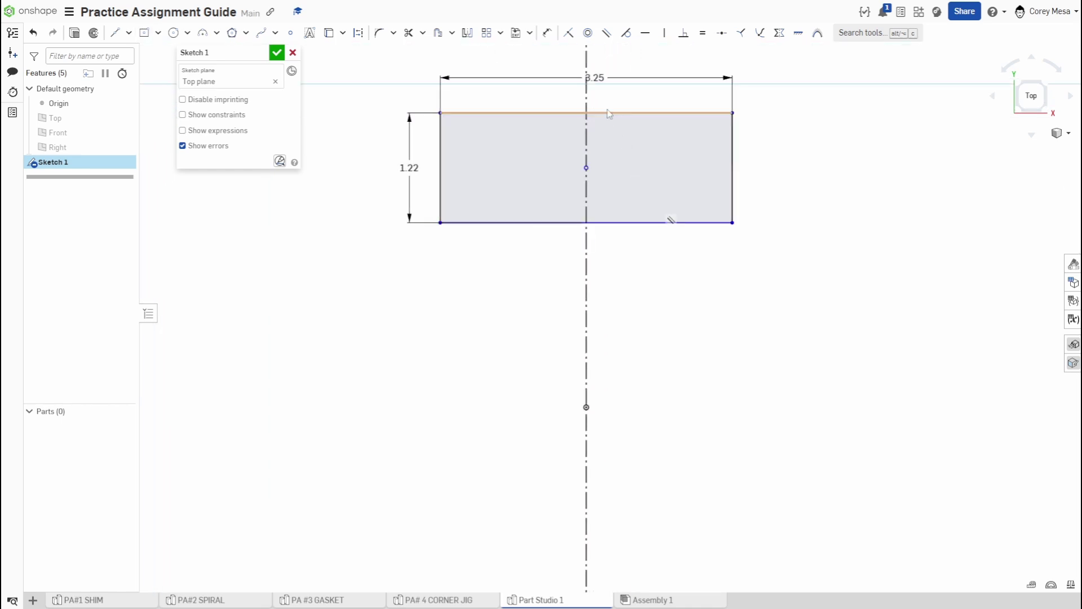
left_click_drag(612, 88, 616, 92)
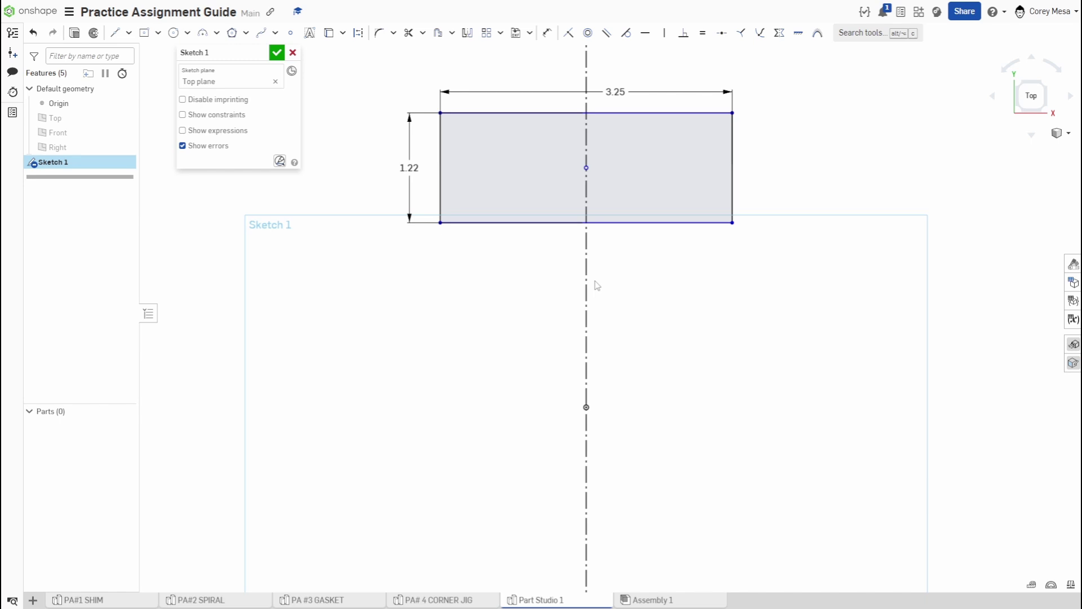
Add a center rectangle below the top one, meeting its bottom edge, and set its width to 1.5.
key("g")
left_click(586, 297)
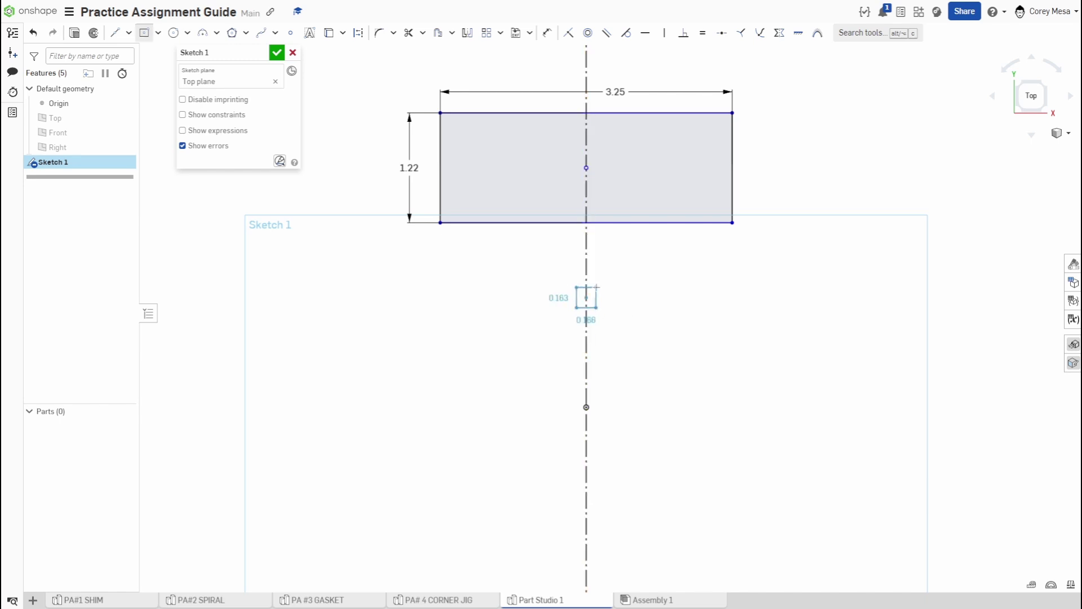
left_click(650, 223)
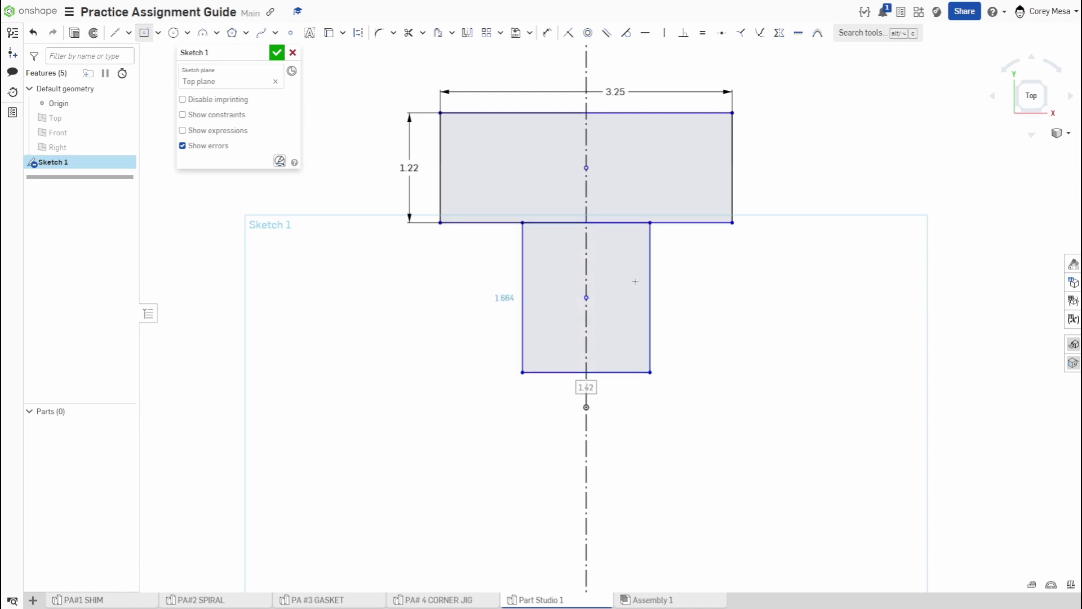
scroll(635, 290, "up", 3)
middle_click_drag(636, 292, 670, 307)
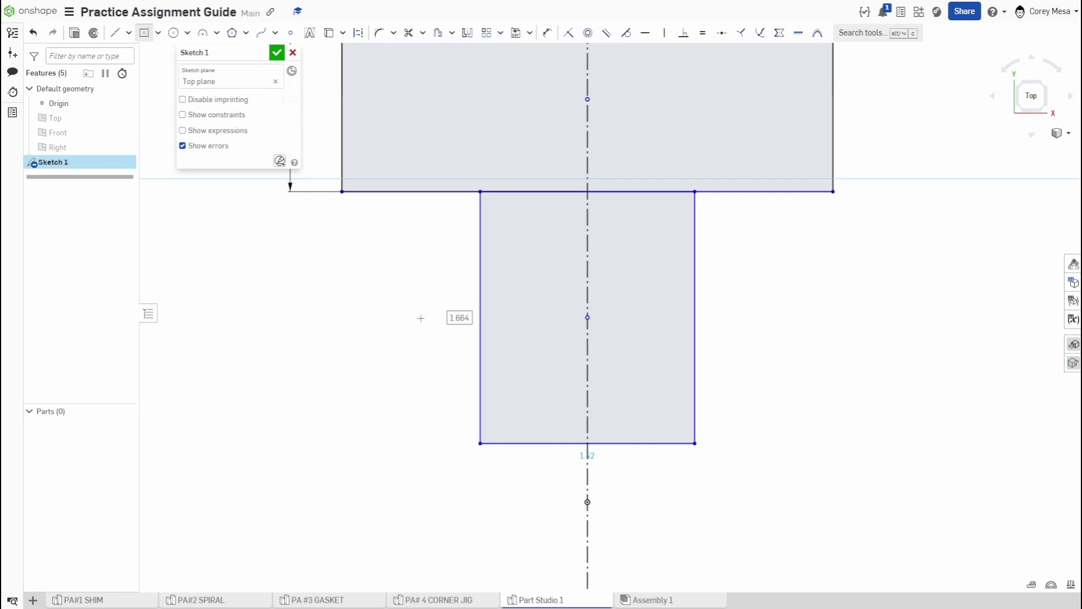
double_click(588, 457)
type("1.5")
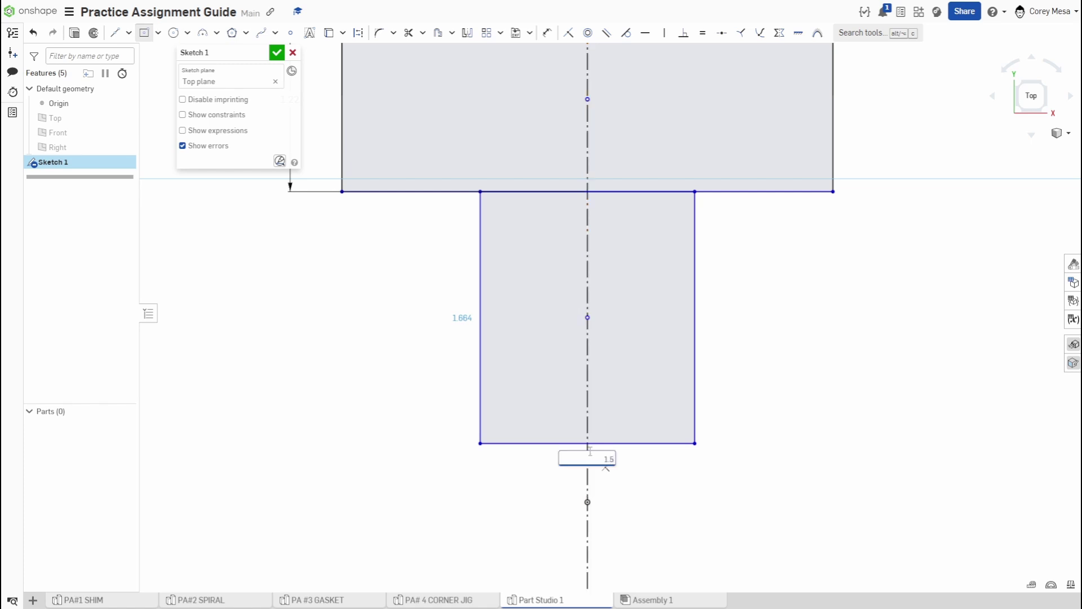
key("Return")
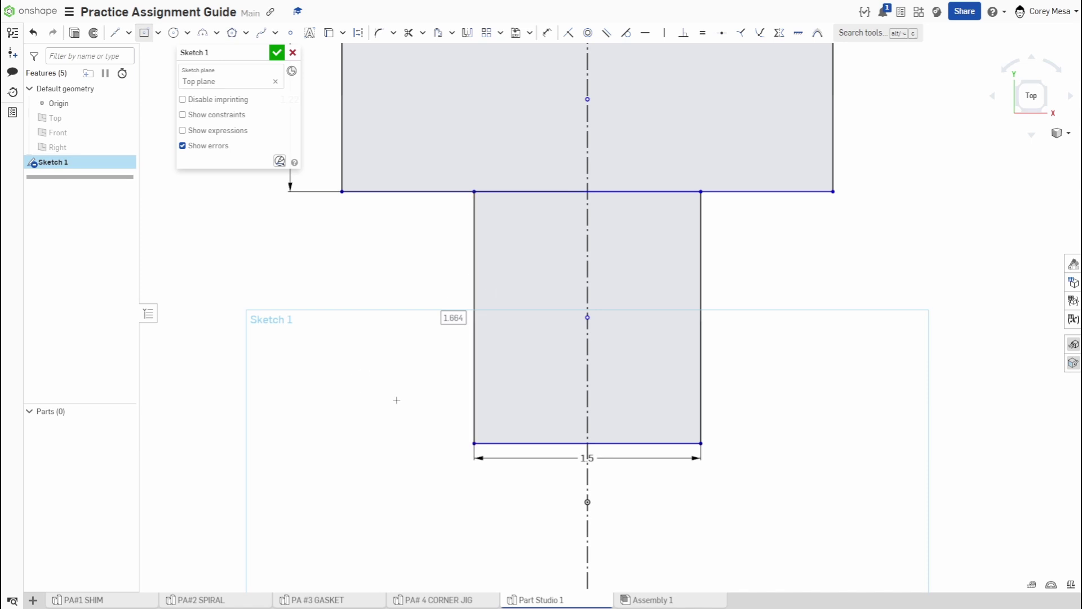
middle_click_drag(440, 477, 461, 353)
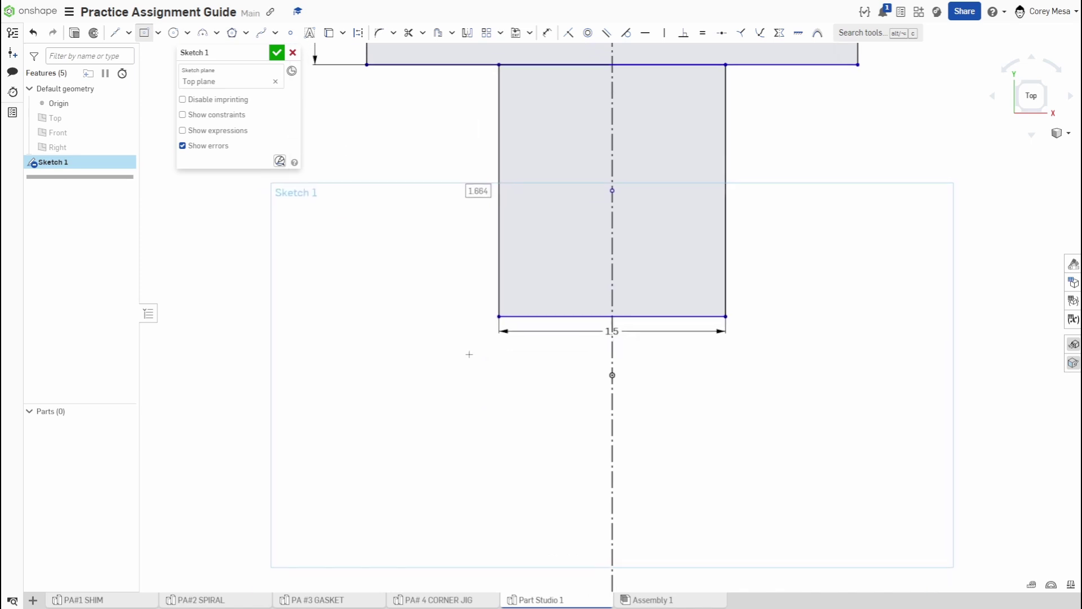
Draw a third center rectangle lower on the centerline, 3.25 wide by 0.88 tall.
left_click(615, 439)
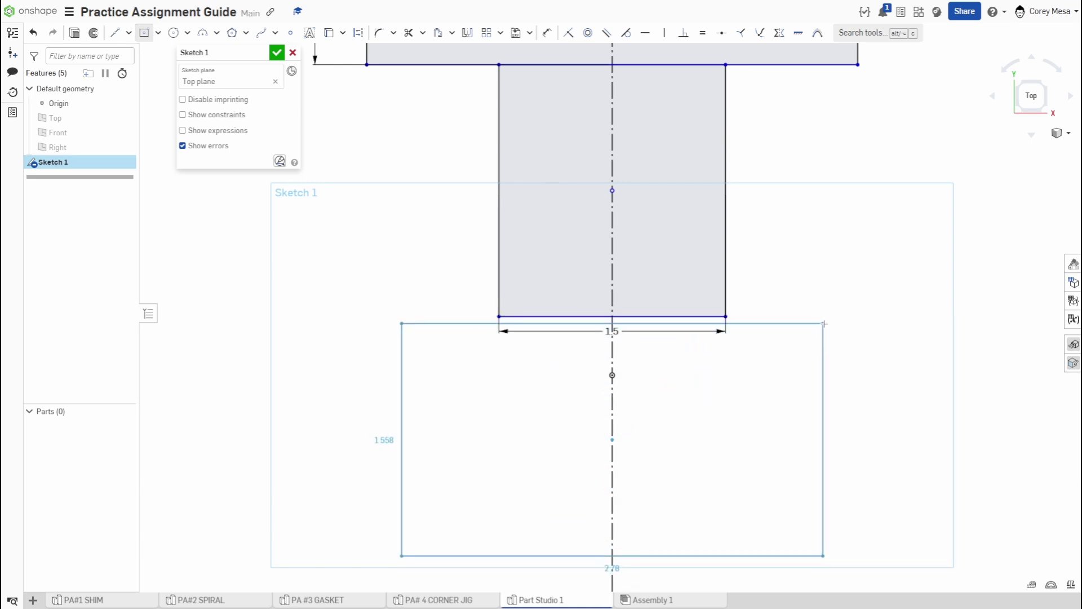
left_click(844, 316)
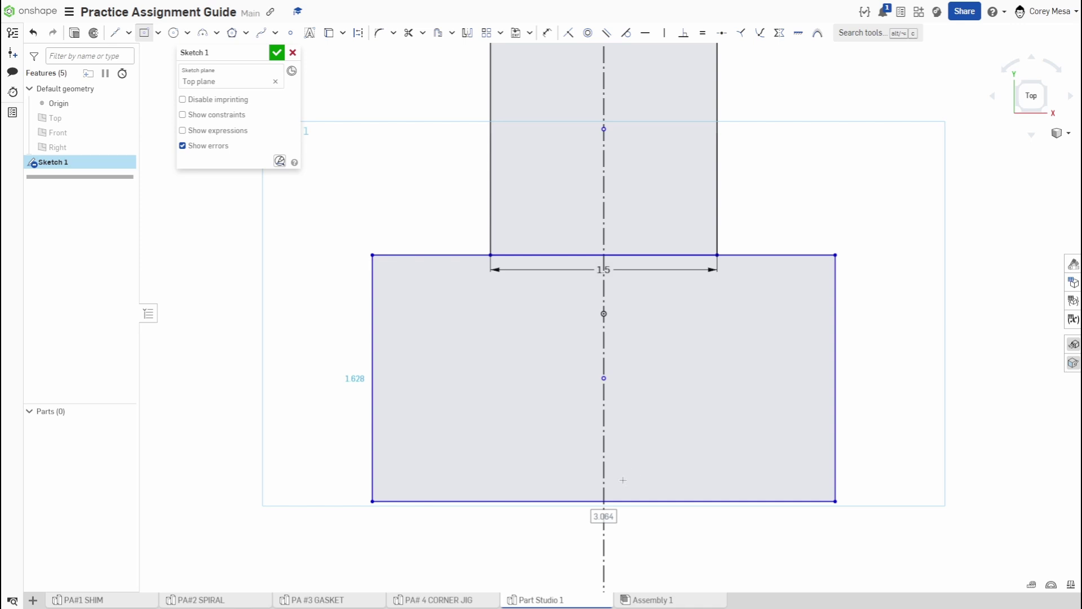
type("3.25")
key("Tab")
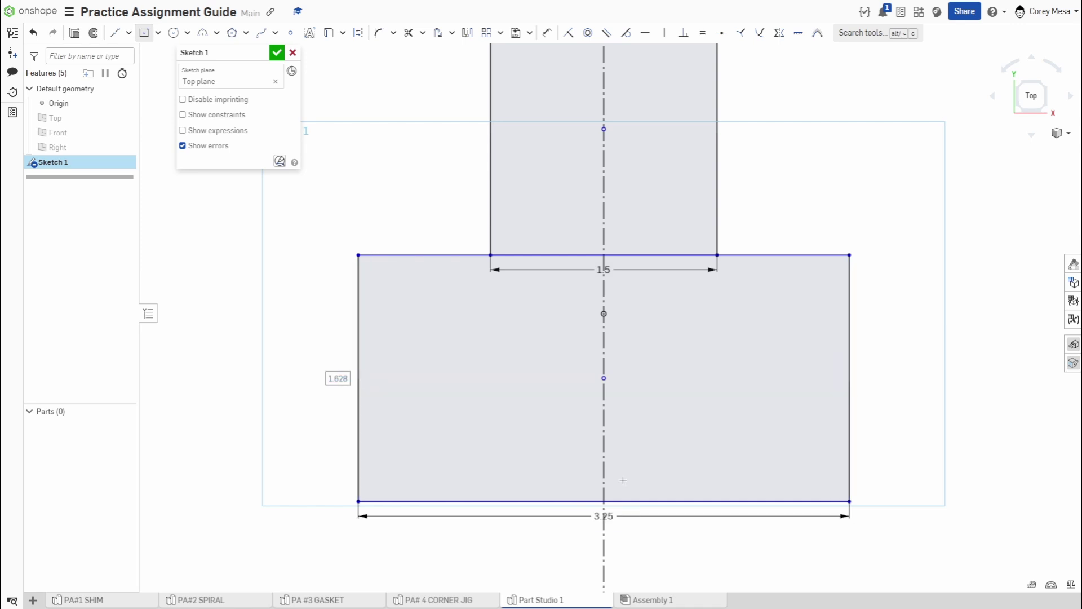
key("BackSpace")
type(".88")
key("Return")
scroll(742, 503, "down", 3)
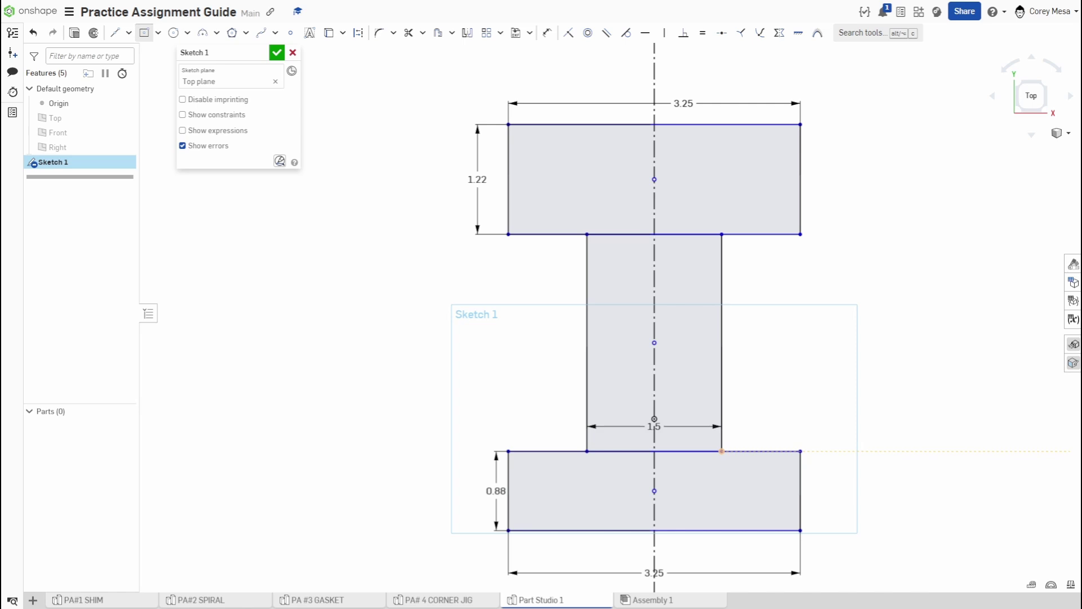
key("Escape")
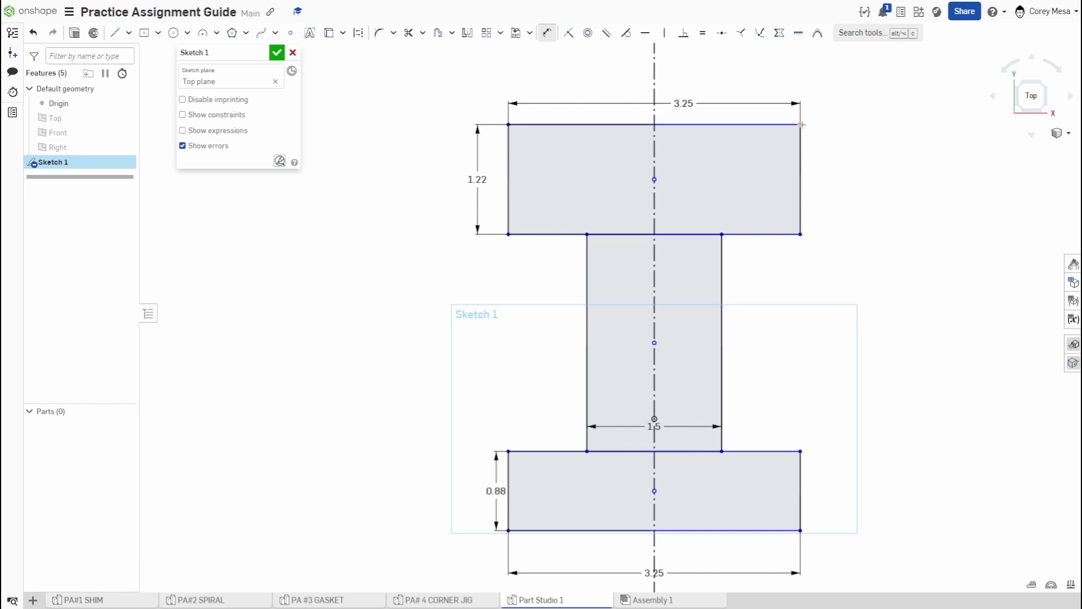
Dimension the top-right to bottom-right corners as a 2.23 overall height.
left_click(801, 124)
left_click(800, 530)
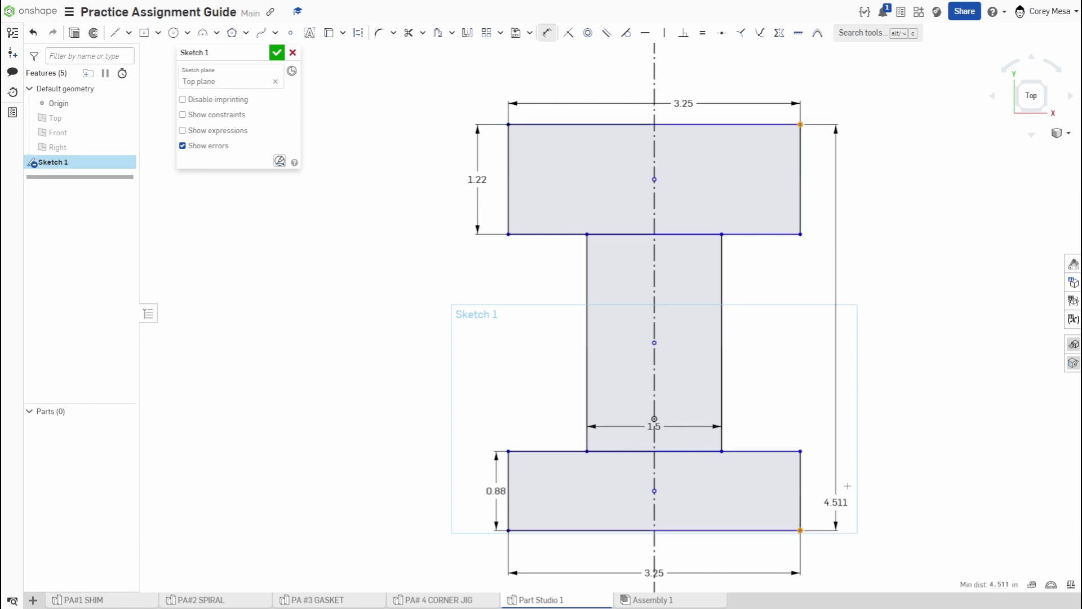
left_click(888, 449)
type("2")
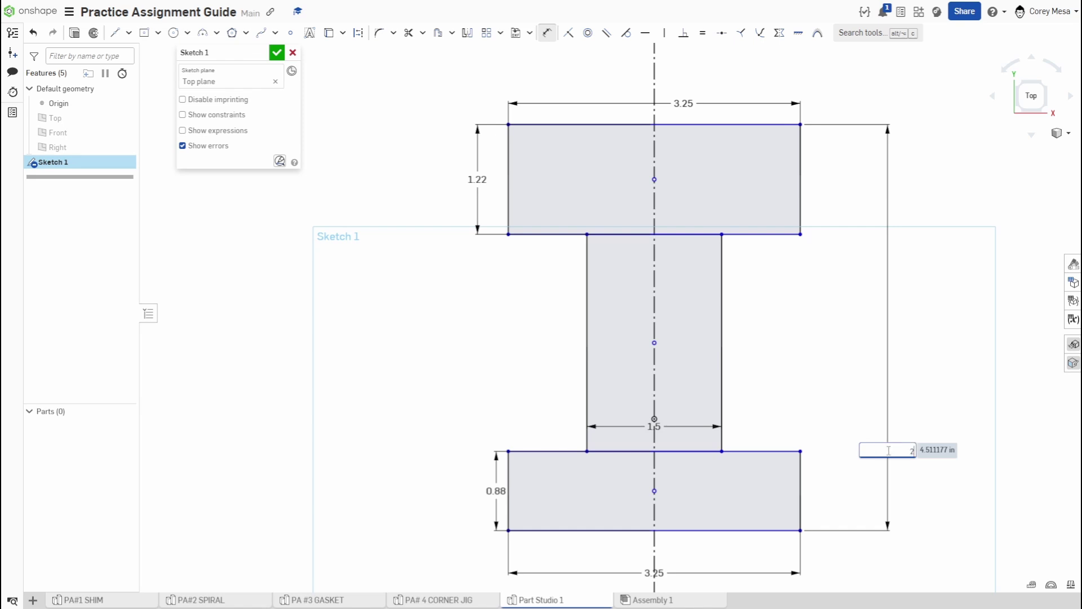
type(".23")
key("Return")
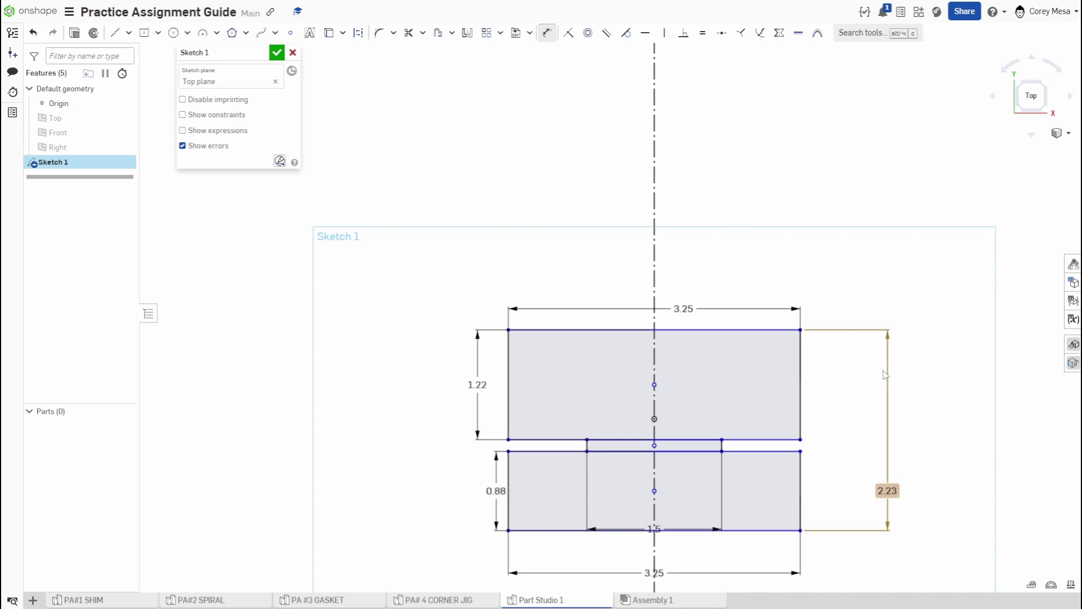
key("n")
scroll(768, 385, "up", 3)
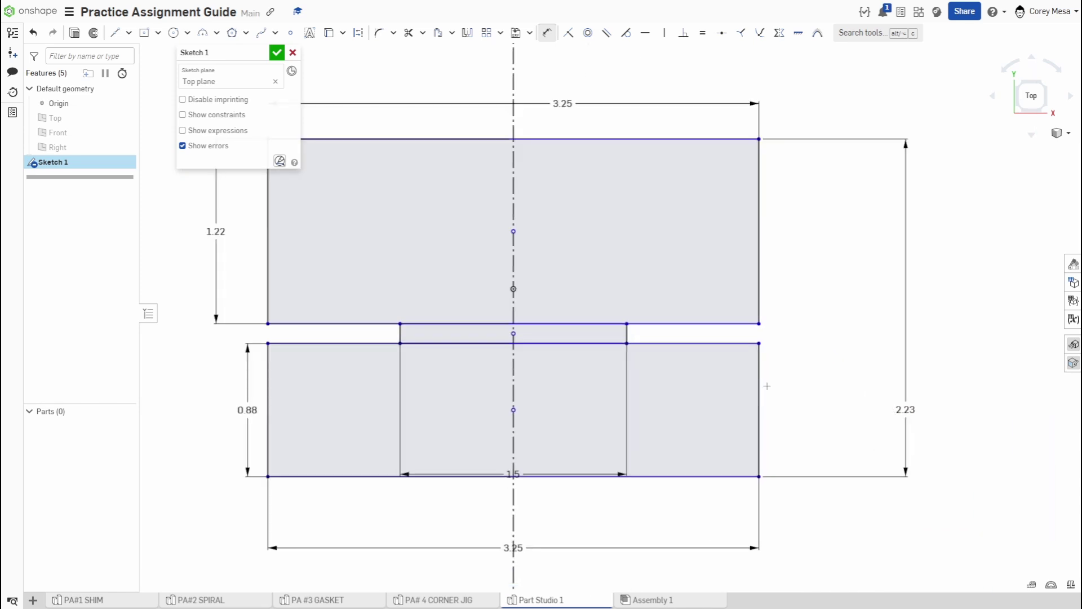